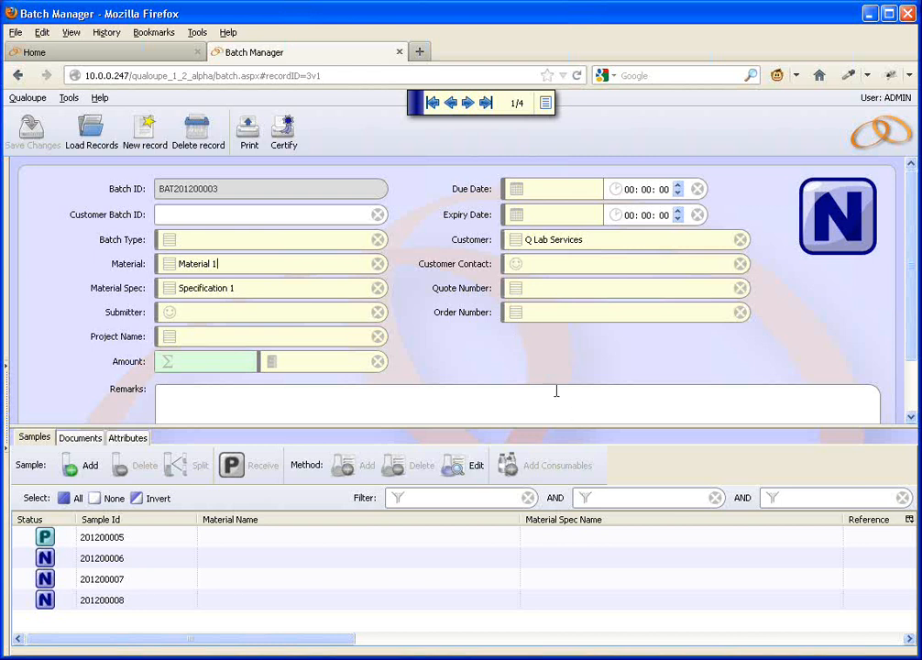
Step: Switch to the Home page and open the Batch Manager's record in the Application Manager to view its application settings
click(140, 58)
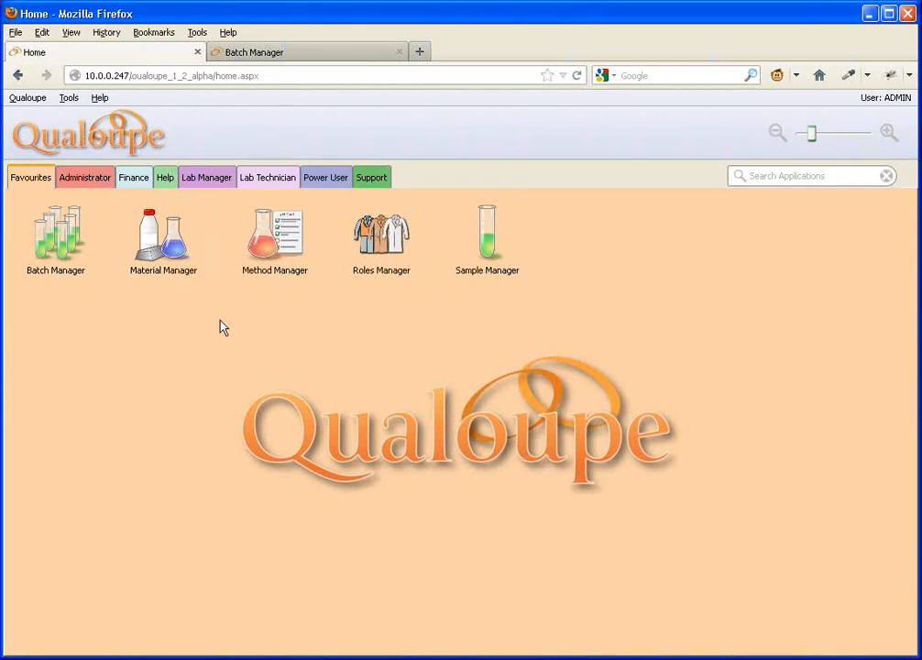
click(88, 179)
click(191, 256)
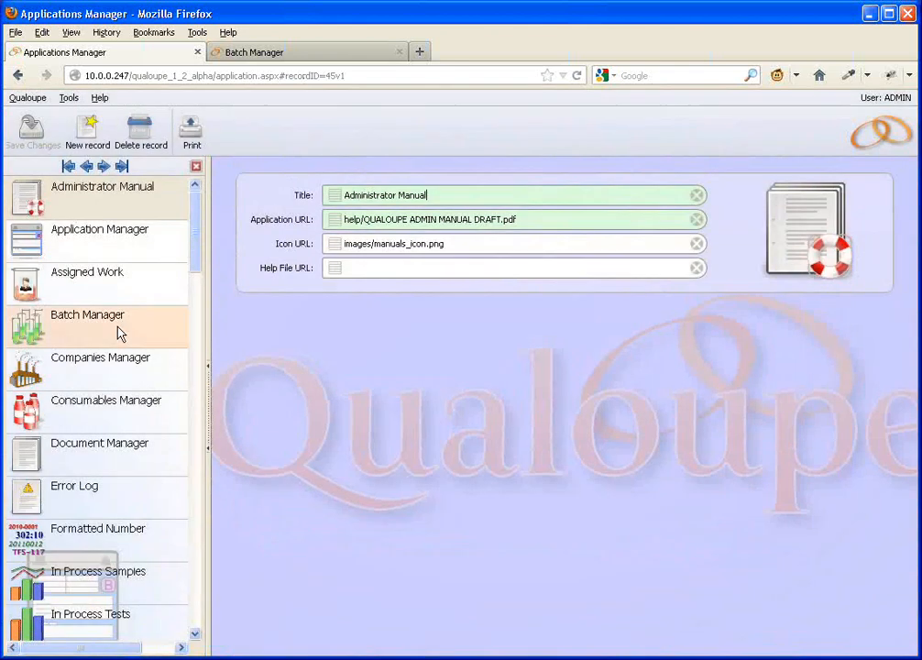
click(119, 332)
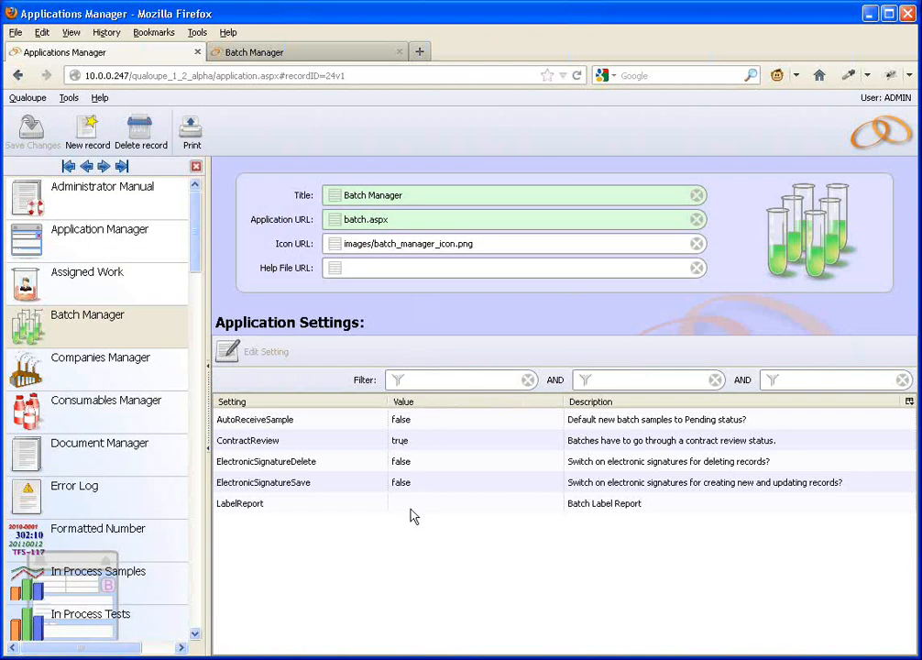
Step: Examine the ContractReview setting in its edit dialog, toggling it off and on, and cancel the edit
click(337, 443)
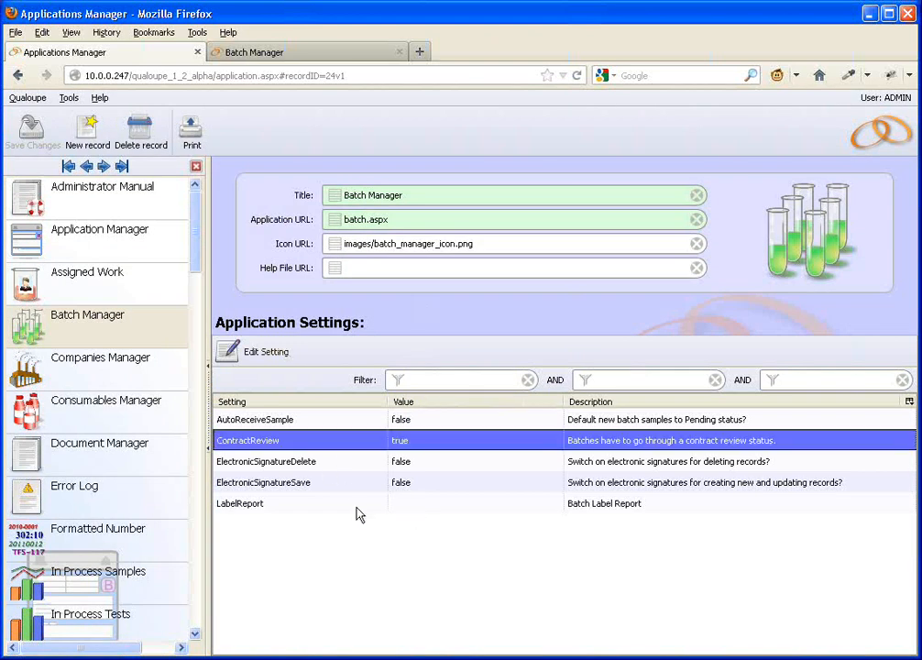
double_click(466, 447)
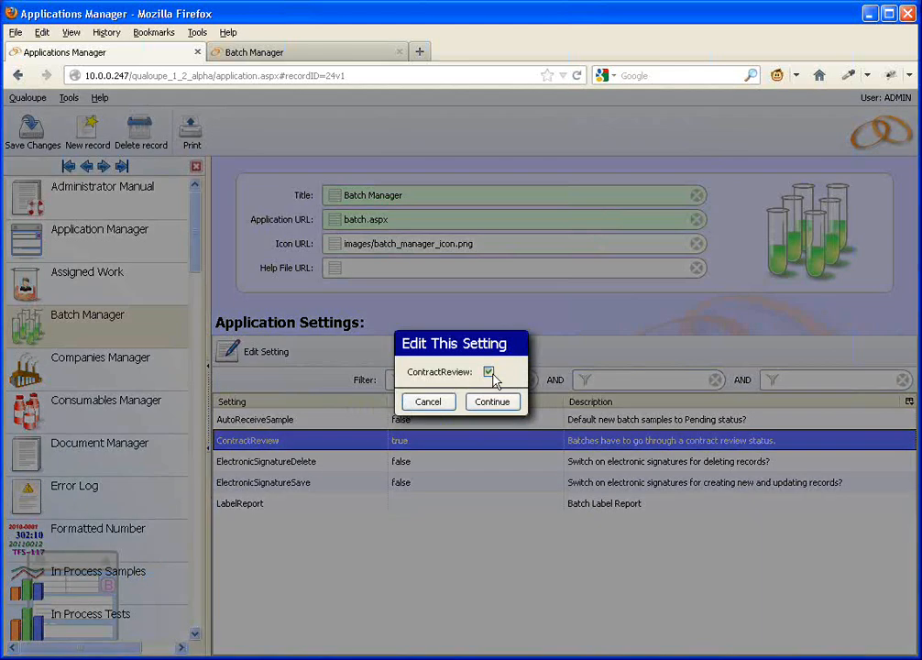
click(490, 373)
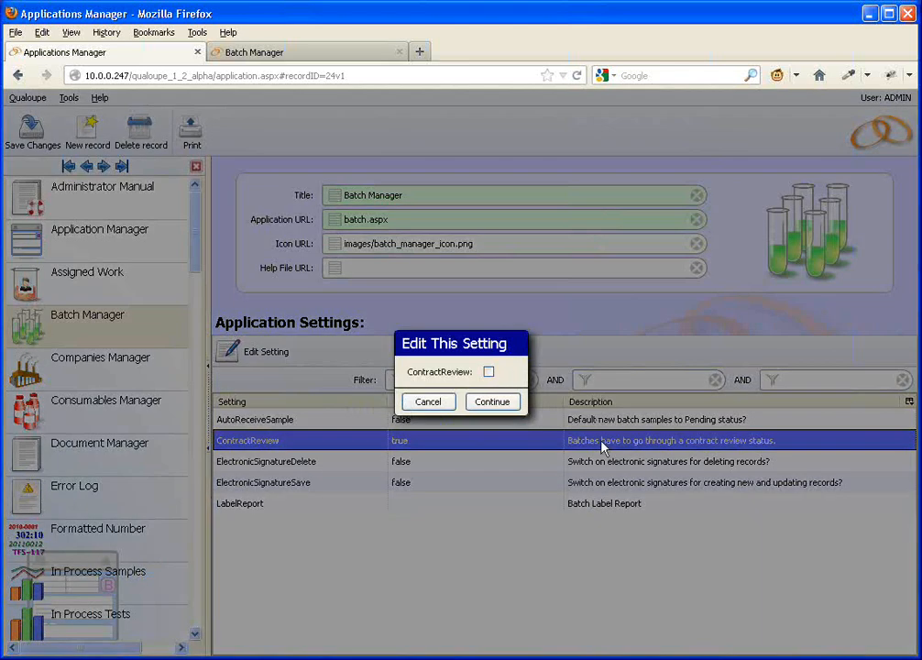
click(493, 374)
click(427, 403)
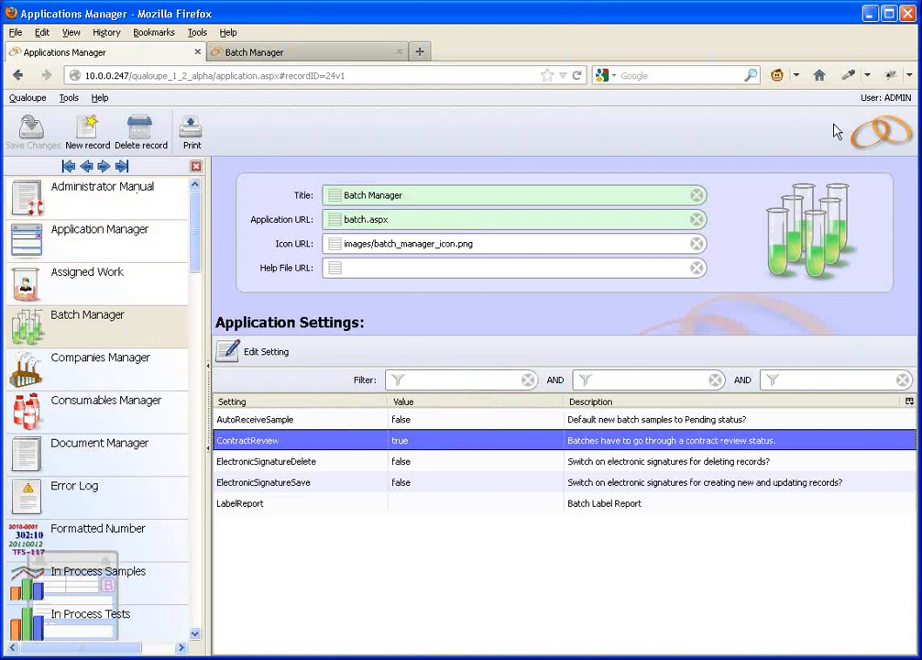
Step: In the Roles Manager, check the Administrator role's Batch Manager permissions for the CONTRACT_REVIEW privilege and return to the home page
click(894, 130)
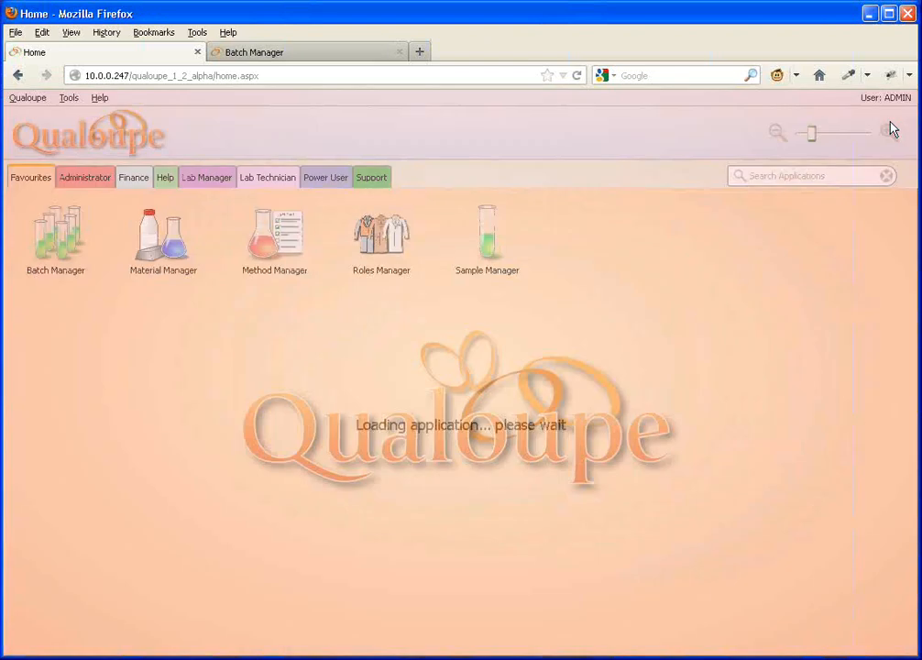
click(373, 269)
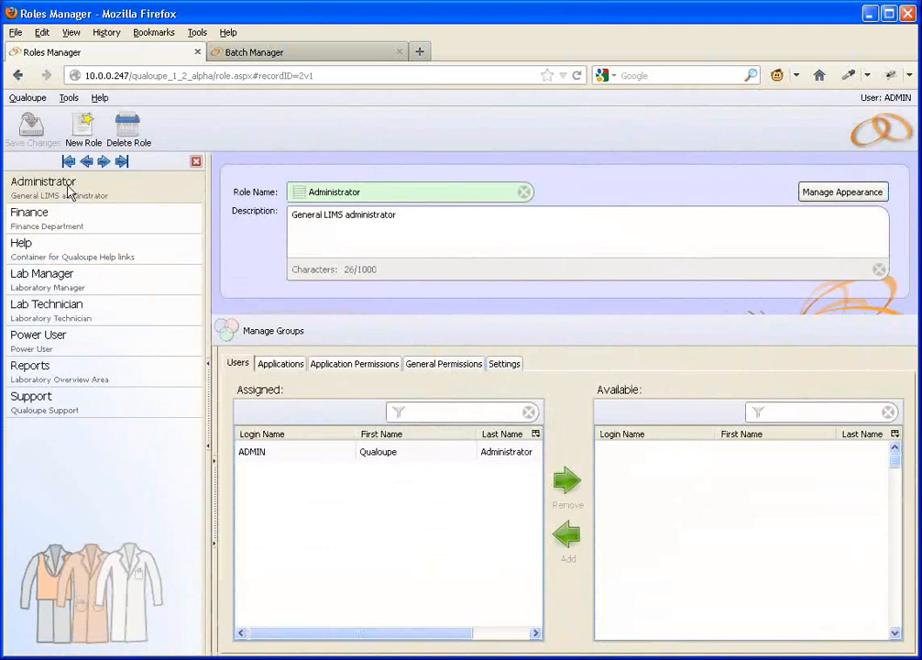
click(261, 455)
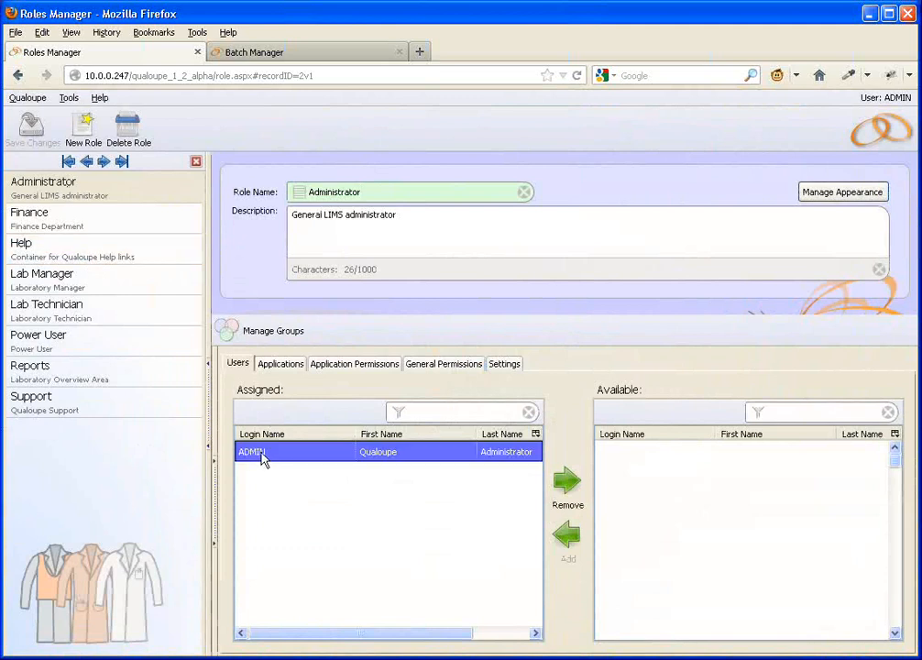
click(366, 366)
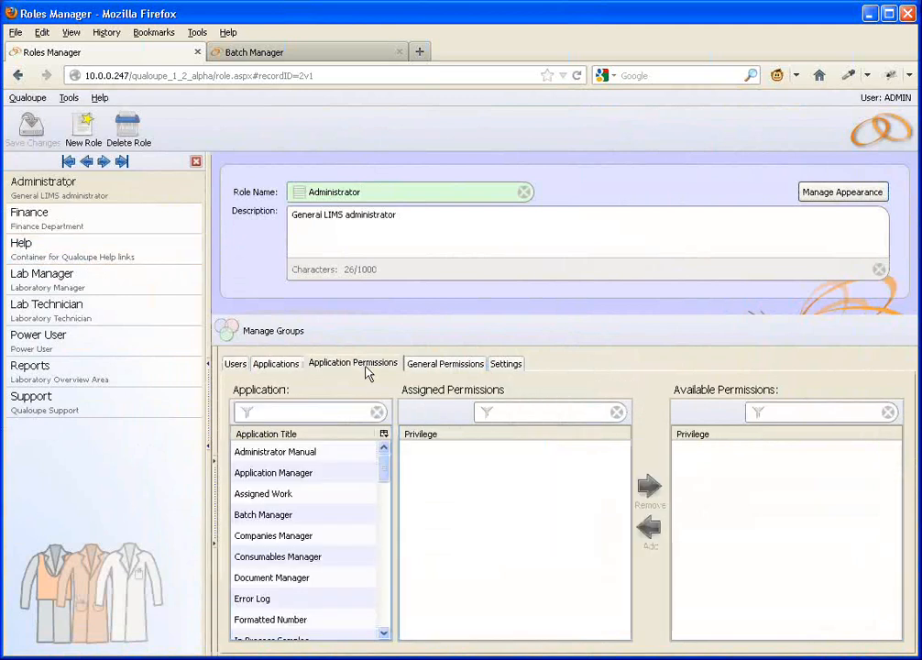
click(274, 516)
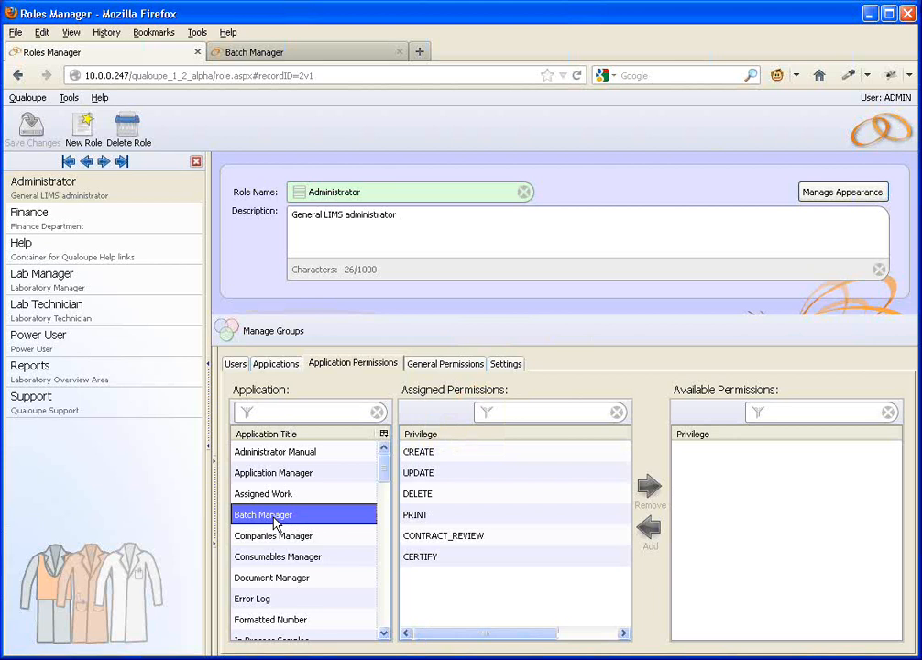
click(464, 537)
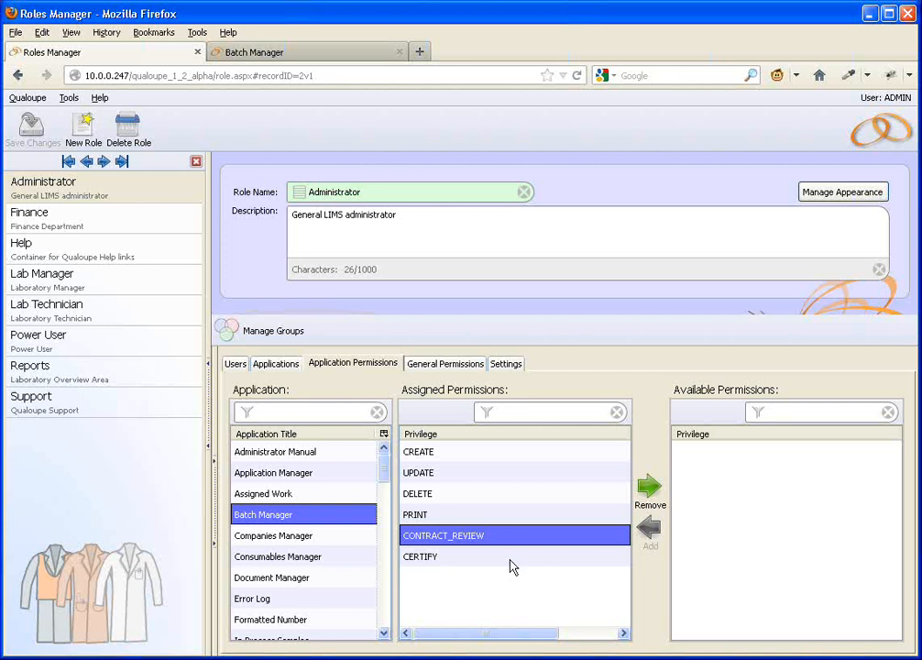
click(885, 140)
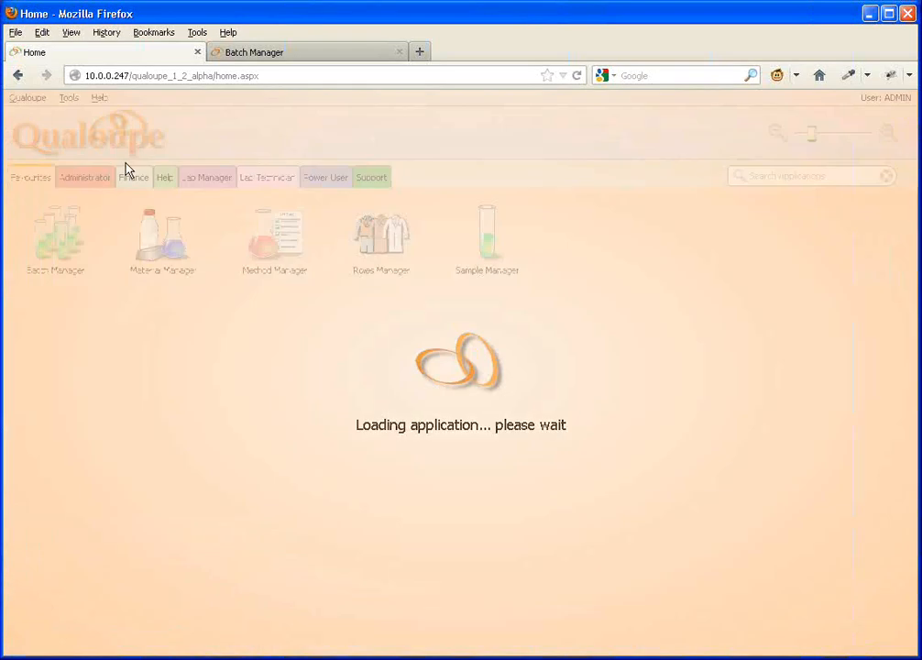
Step: Create and save a new batch for customer Collier Freshwater Fisheries Ltd with material Freshwater Fish and material spec Grayling
click(275, 52)
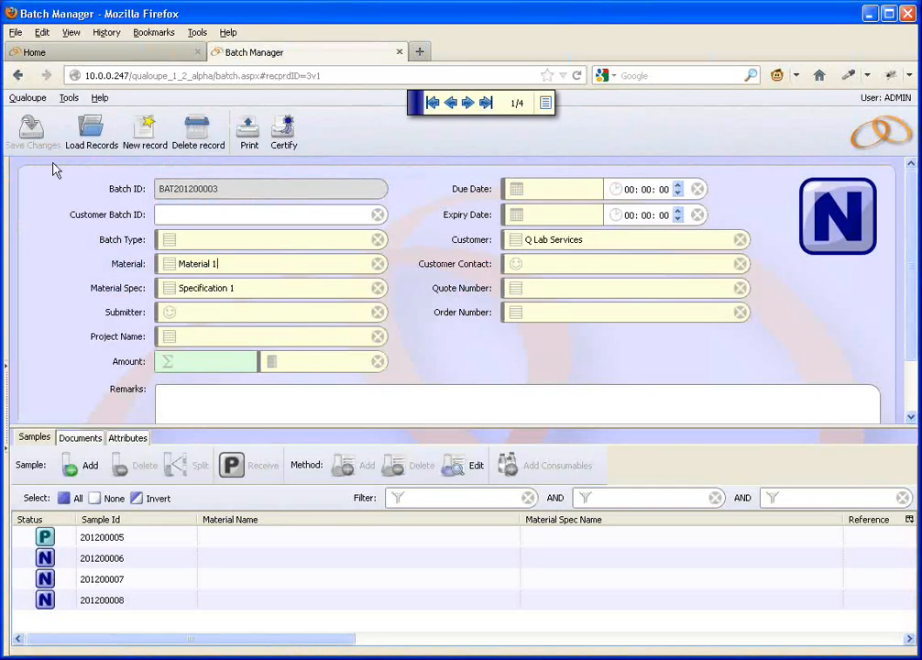
click(144, 133)
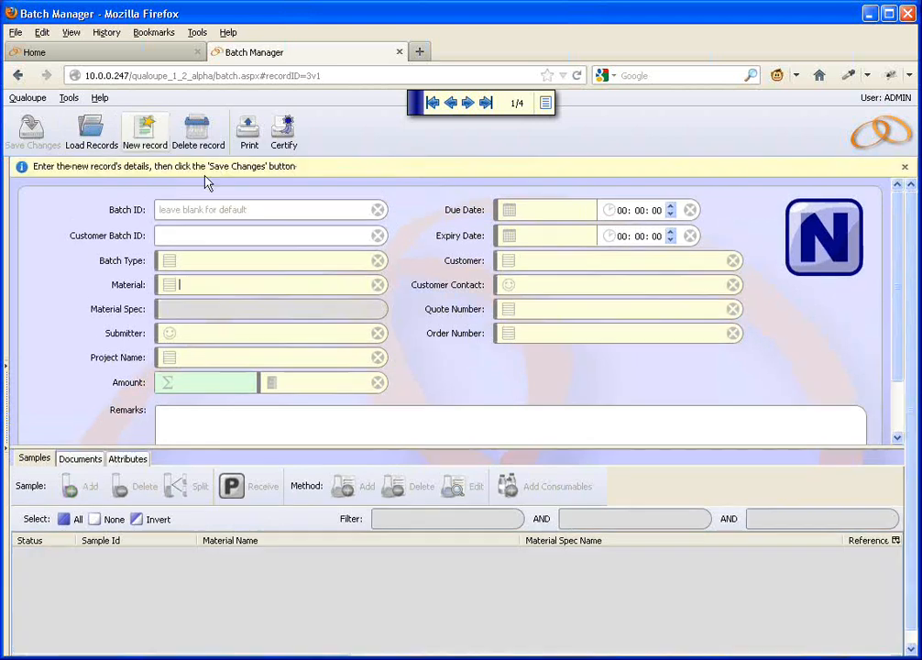
click(513, 266)
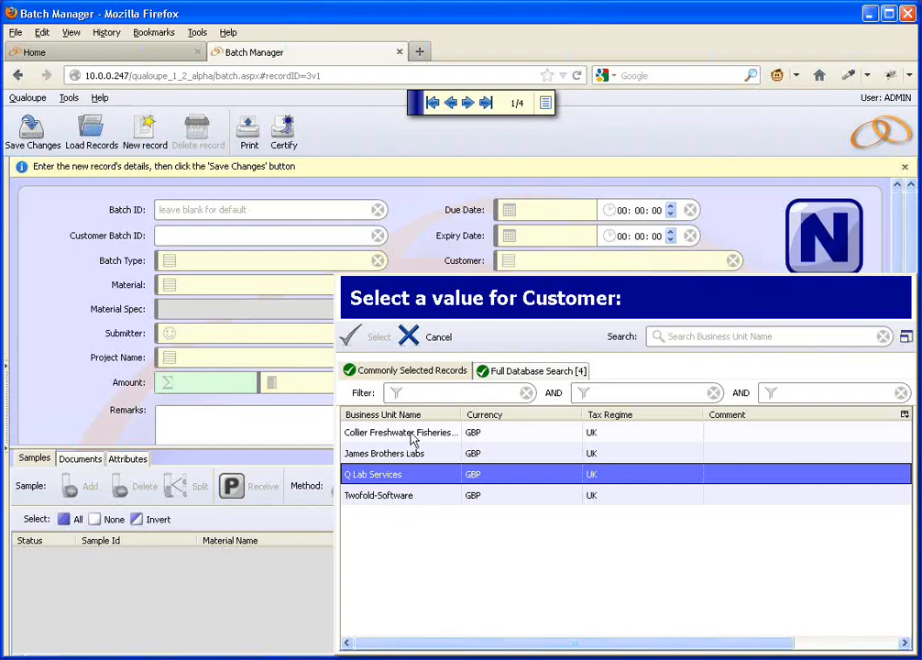
click(411, 436)
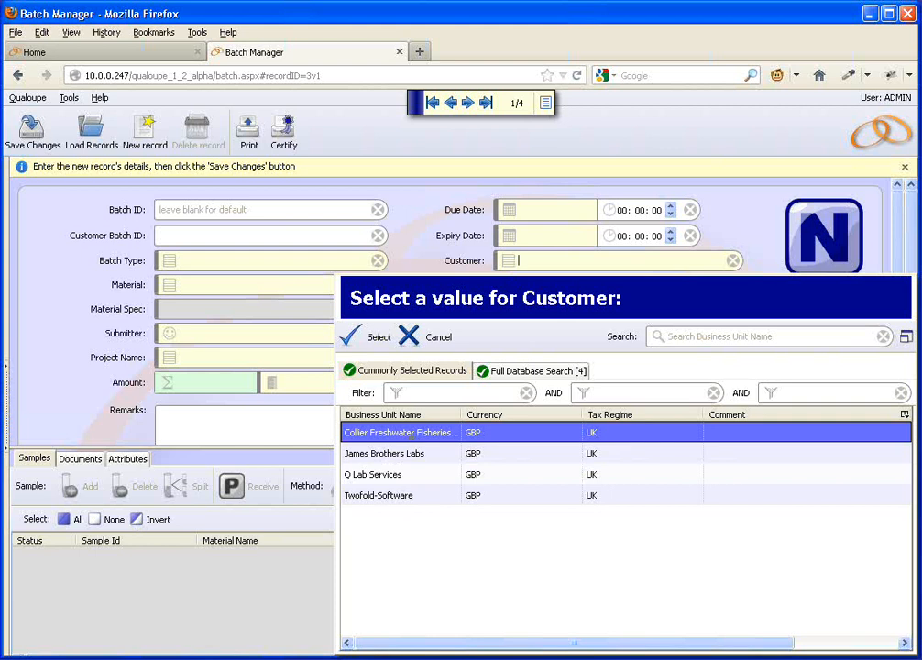
key(Return)
click(167, 289)
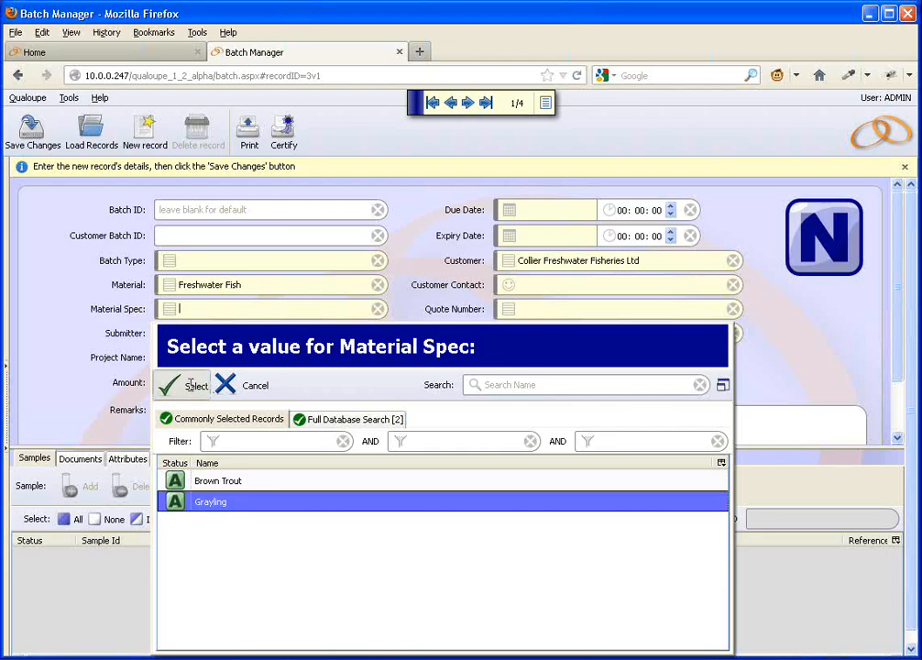
click(189, 385)
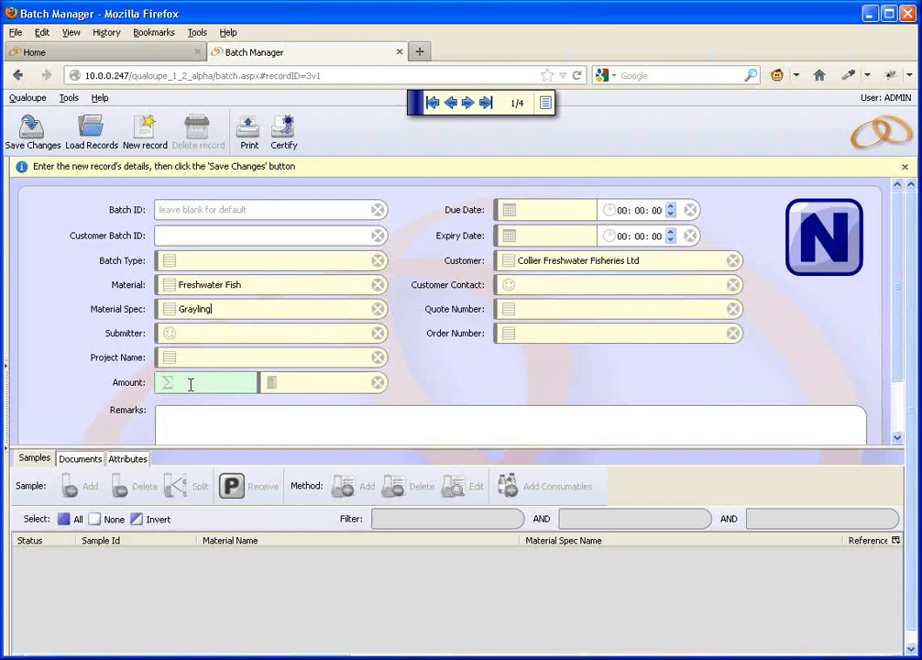
click(29, 132)
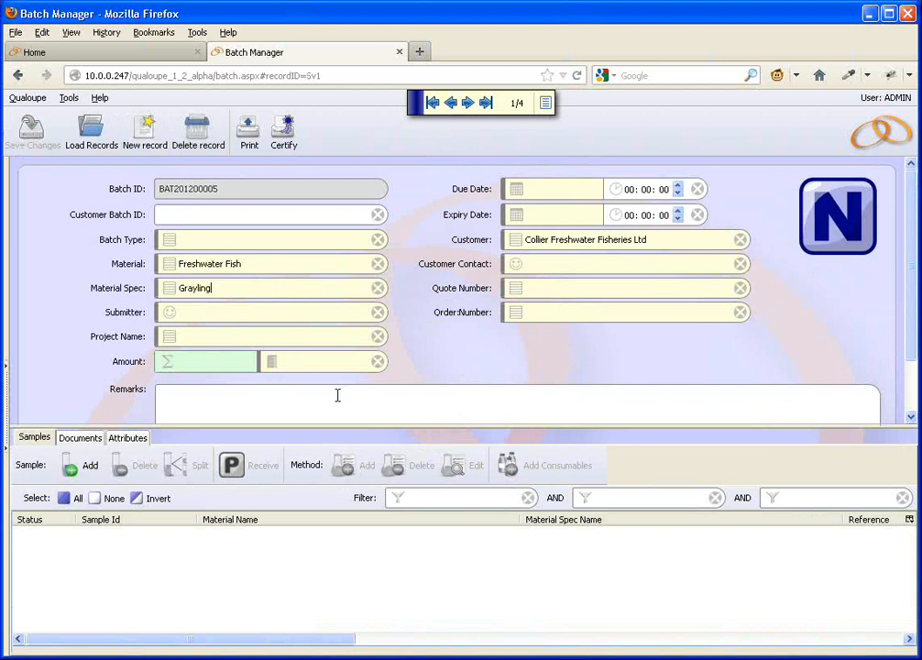
Step: Add 6 new Freshwater Fish samples with the Grayling specification to the batch and save the changes
click(78, 472)
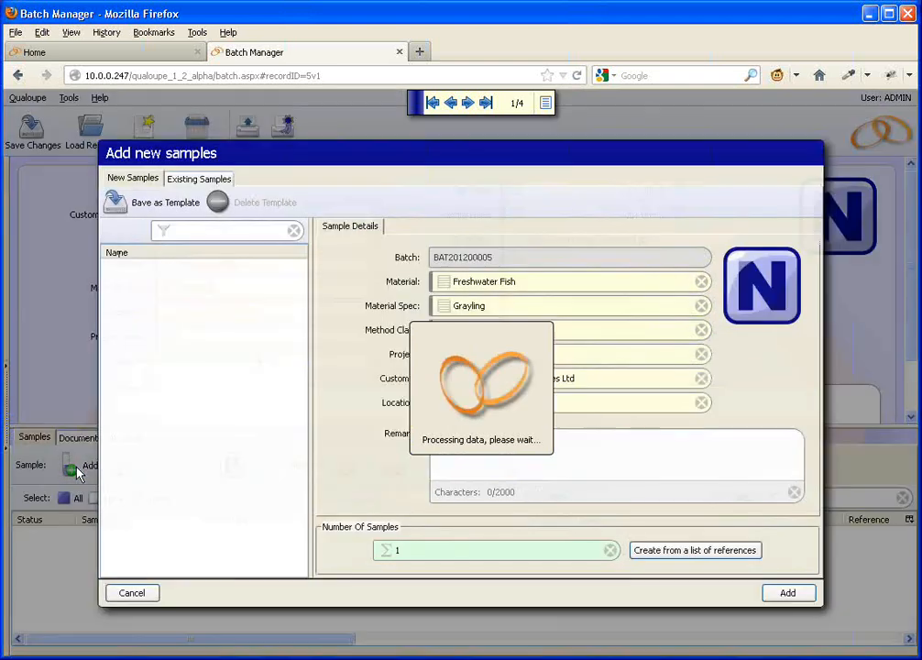
drag(405, 551, 383, 551)
text(6)
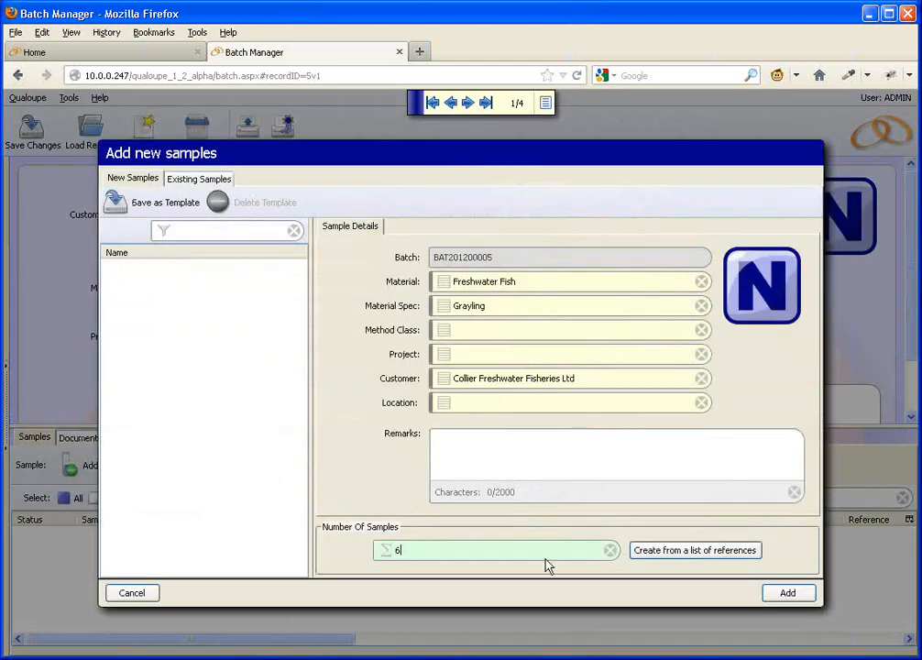
click(788, 597)
click(31, 128)
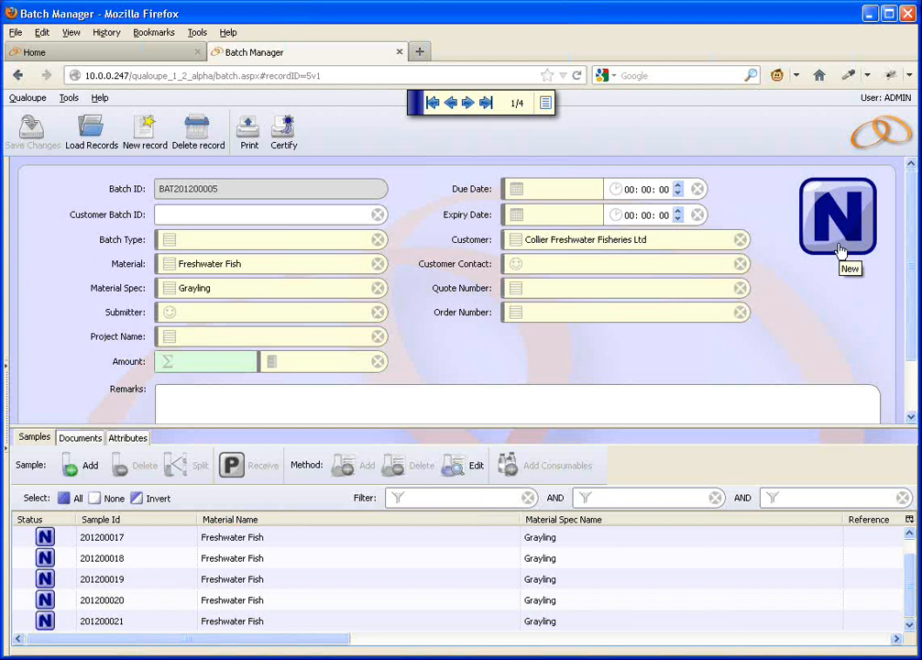
Step: Add one more Freshwater Fish sample to the batch and save the changes
click(88, 465)
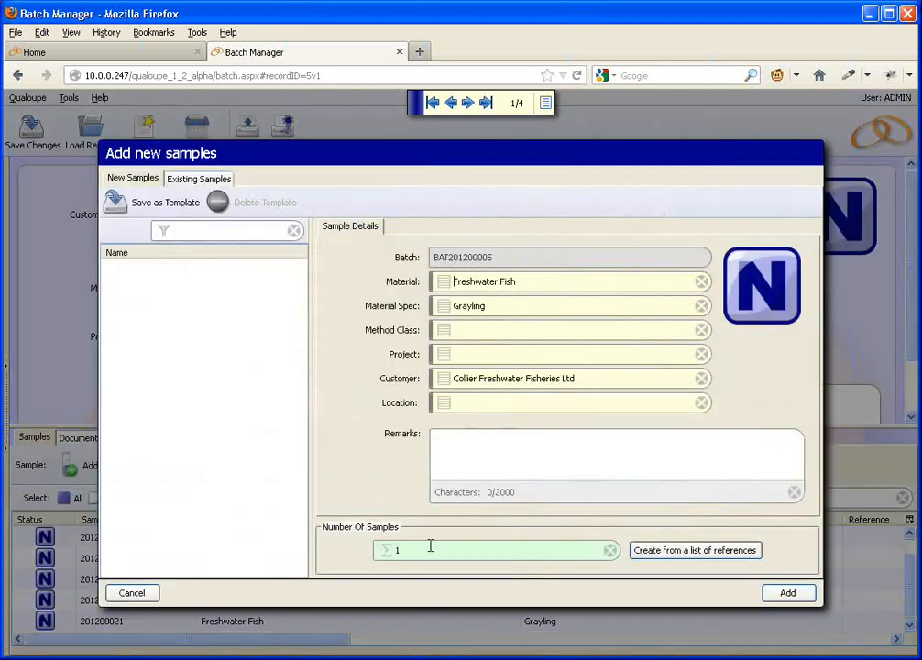
click(809, 596)
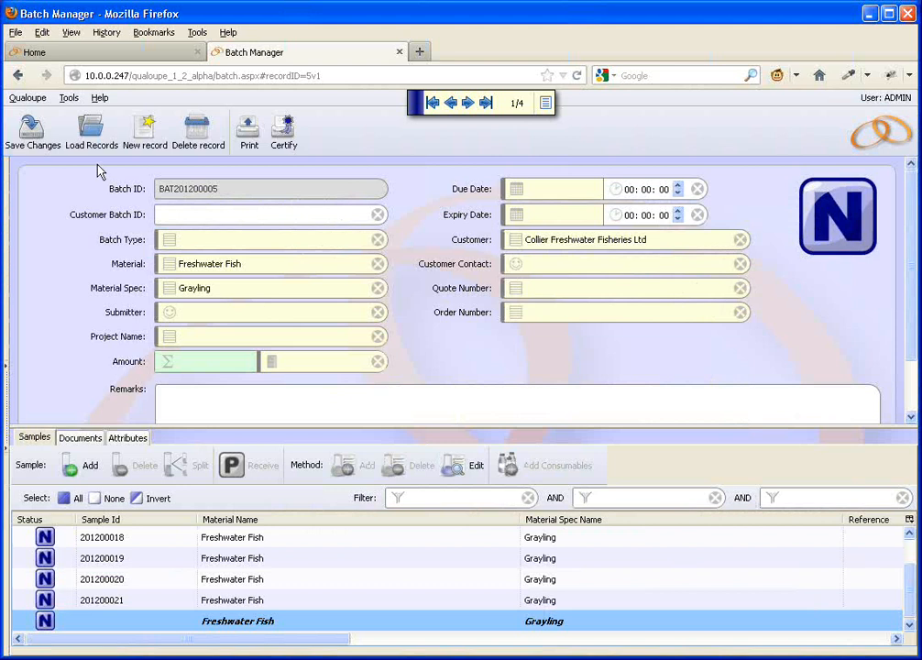
click(30, 128)
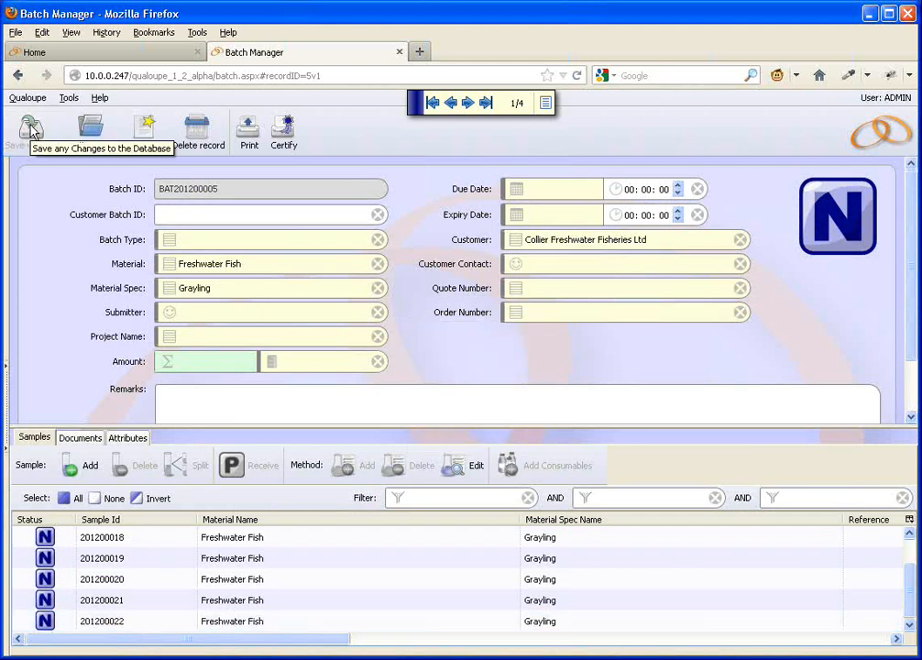
Step: Add the APPEARANCE method, chosen from all methods, to sample 201200018 and save the batch
click(138, 545)
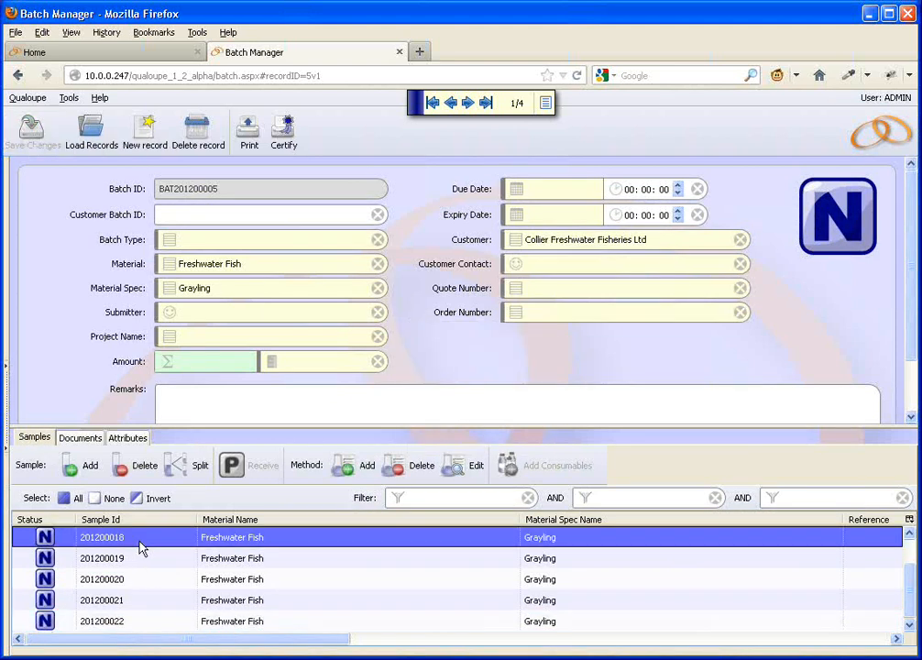
click(348, 471)
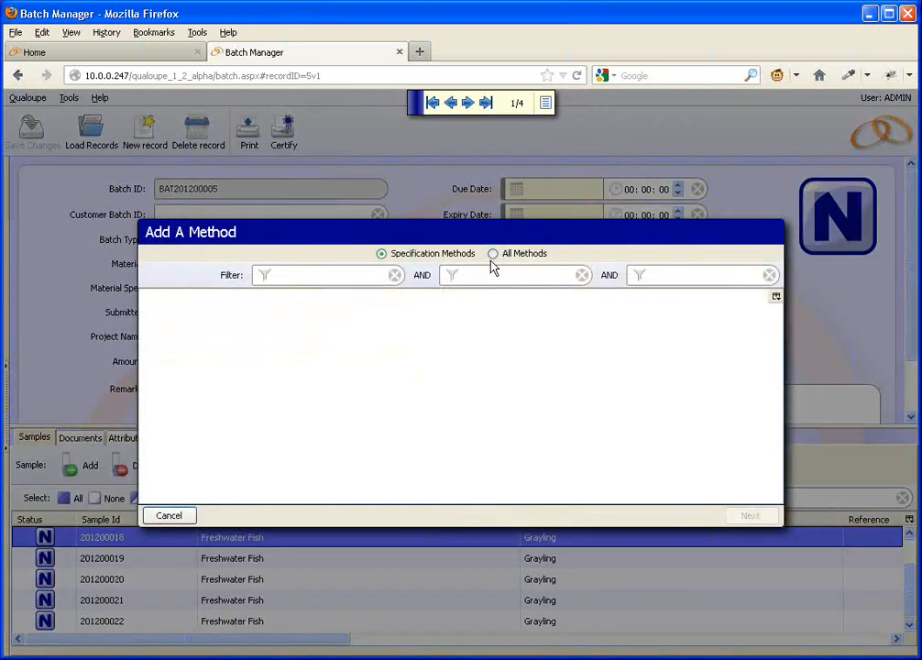
click(493, 253)
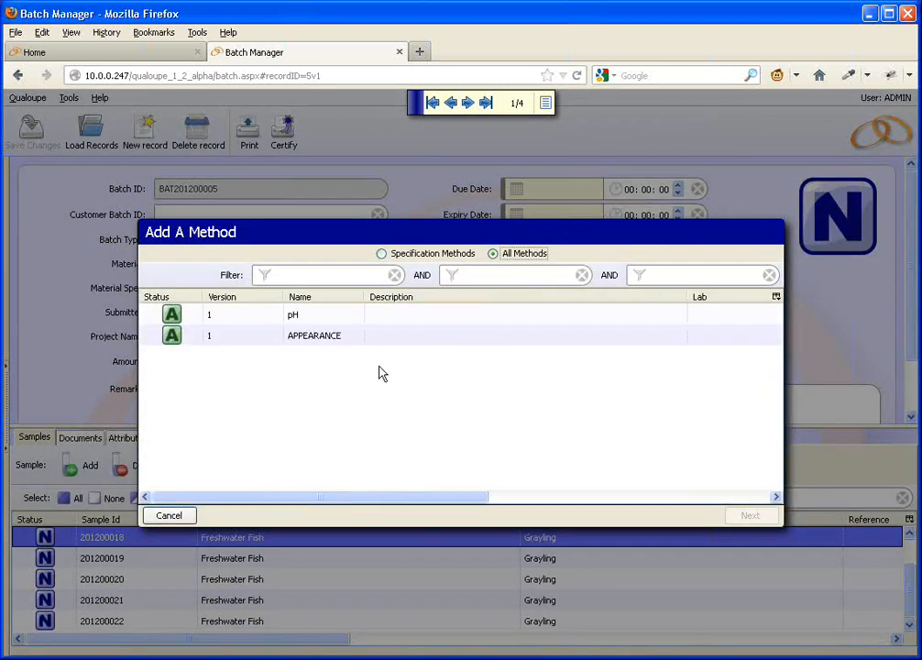
click(327, 339)
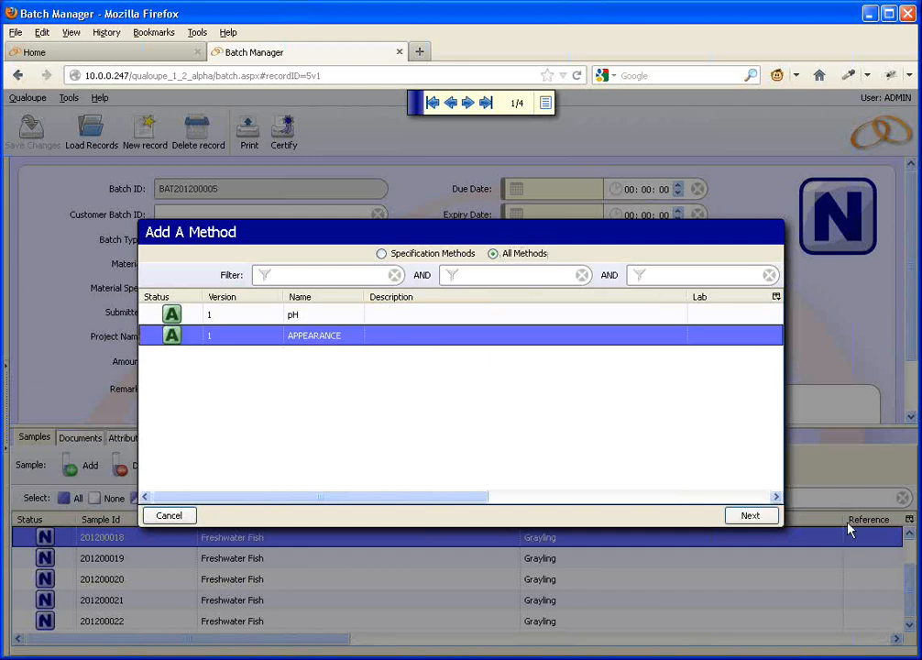
click(749, 516)
click(745, 468)
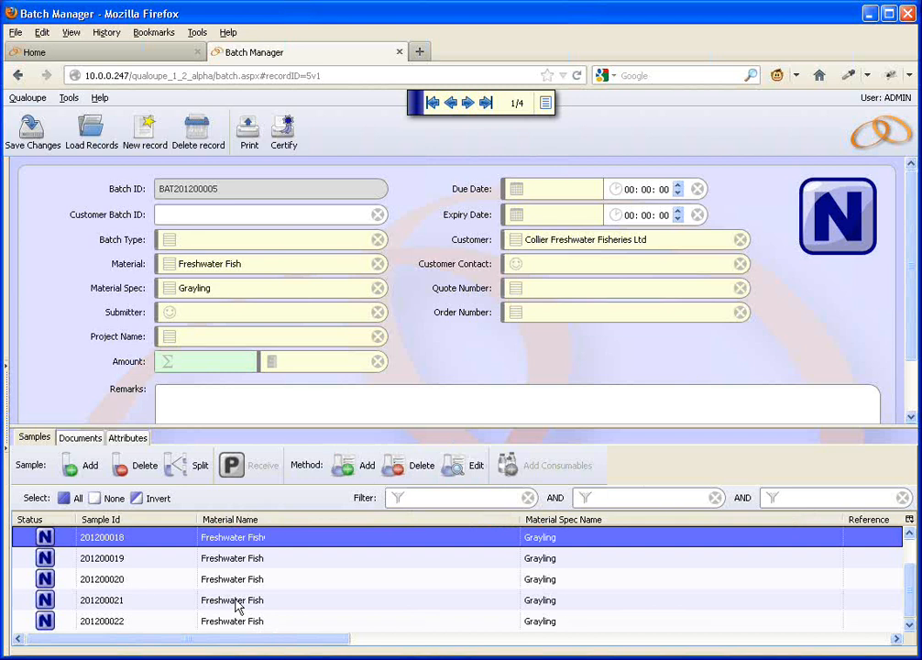
click(27, 142)
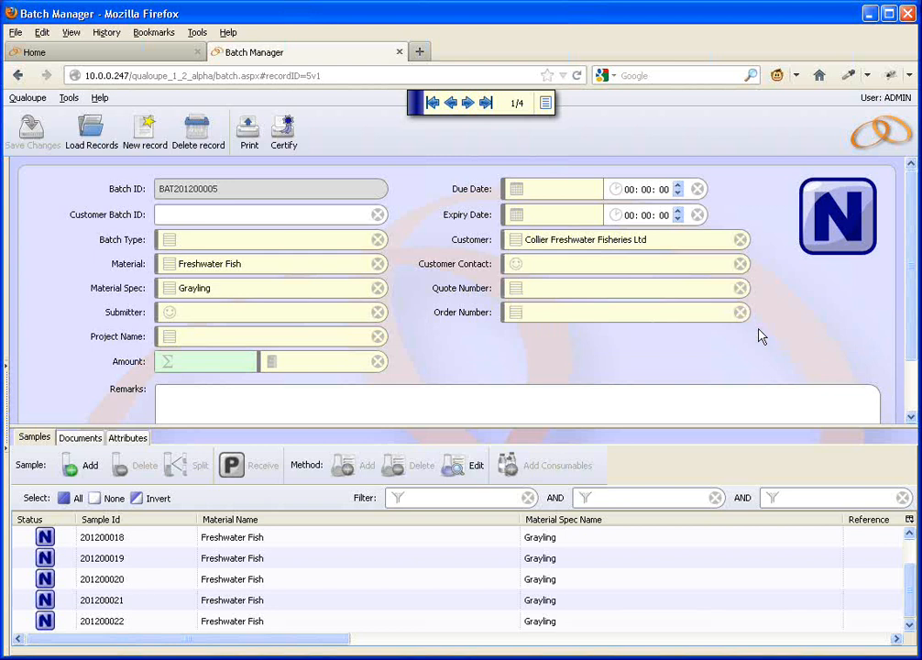
Step: Change the batch status from New to Contract Review and save the change
click(842, 227)
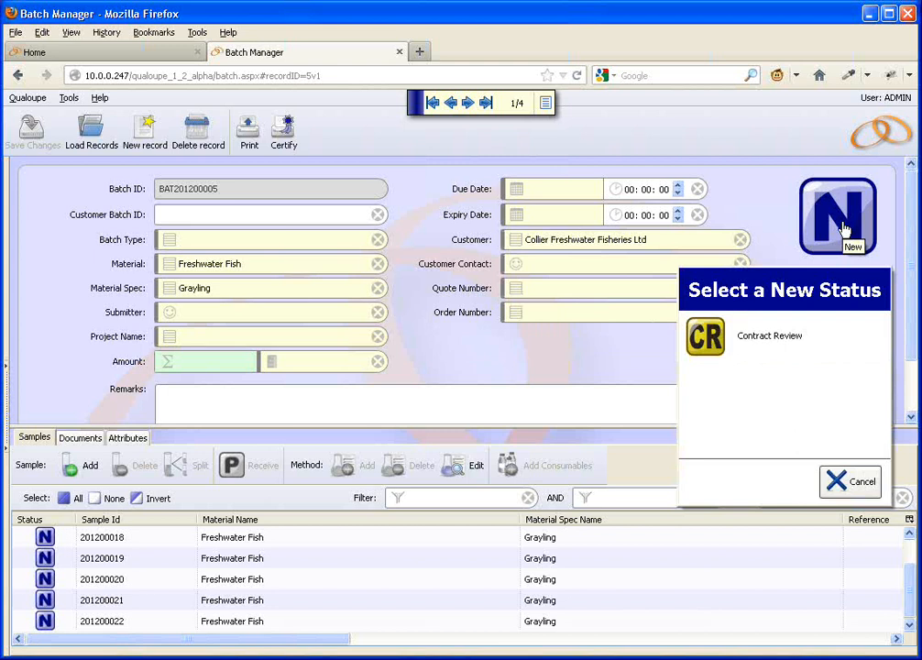
click(777, 346)
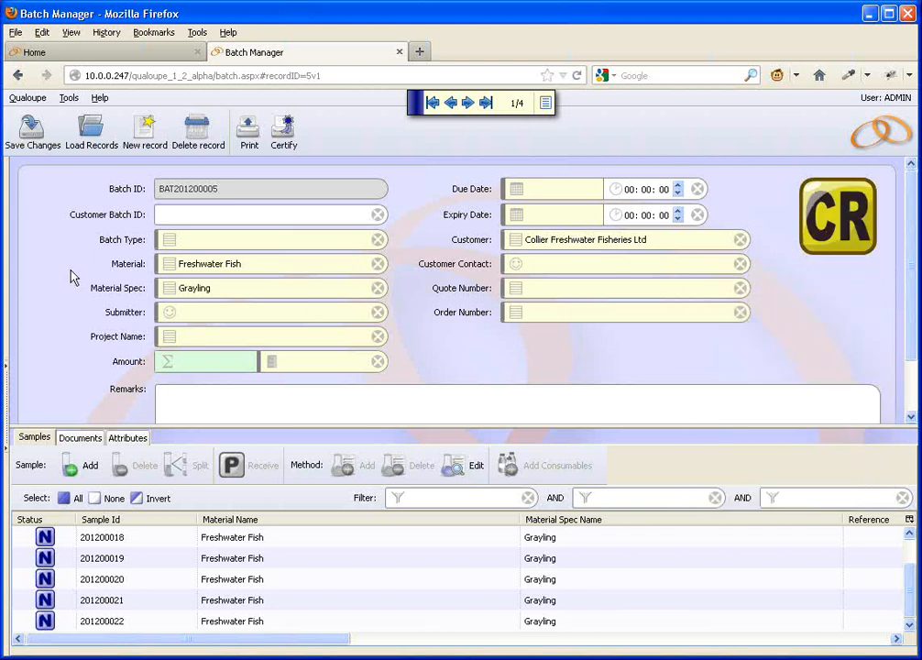
click(33, 133)
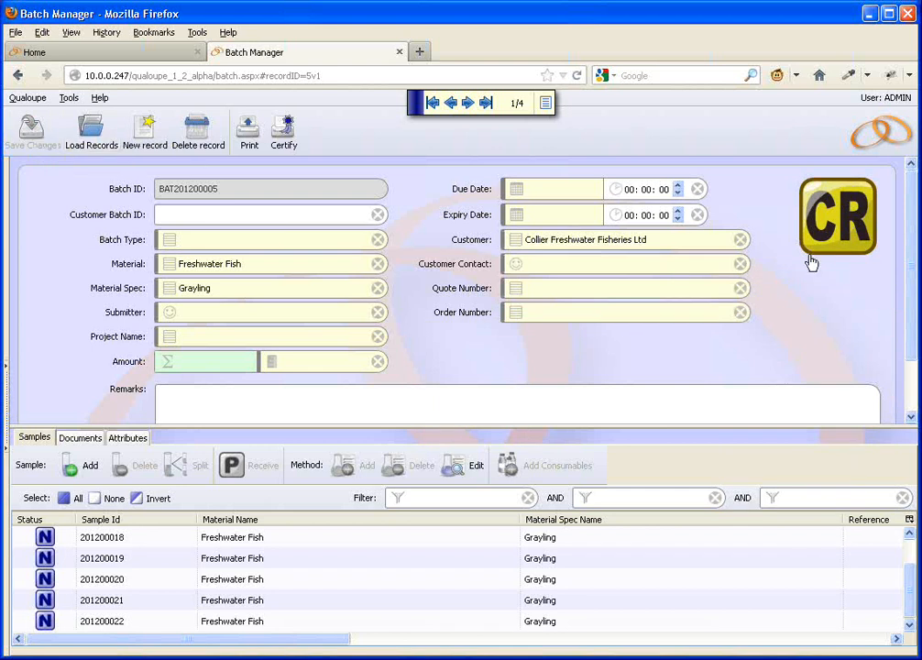
Step: Select individual samples of the Contract Review batch to check whether the Receive option is available for them
click(171, 561)
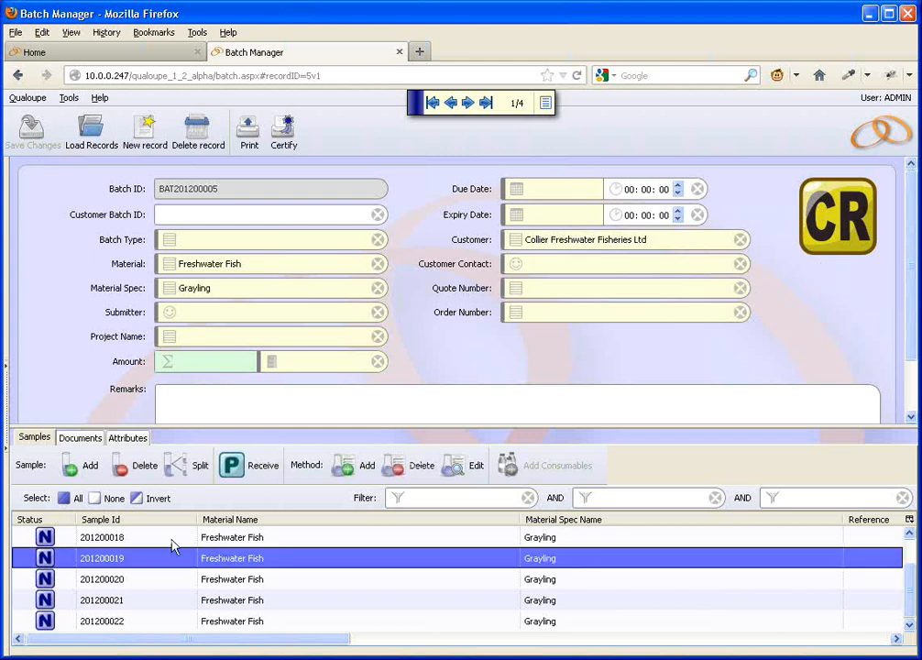
click(167, 538)
click(167, 561)
click(167, 587)
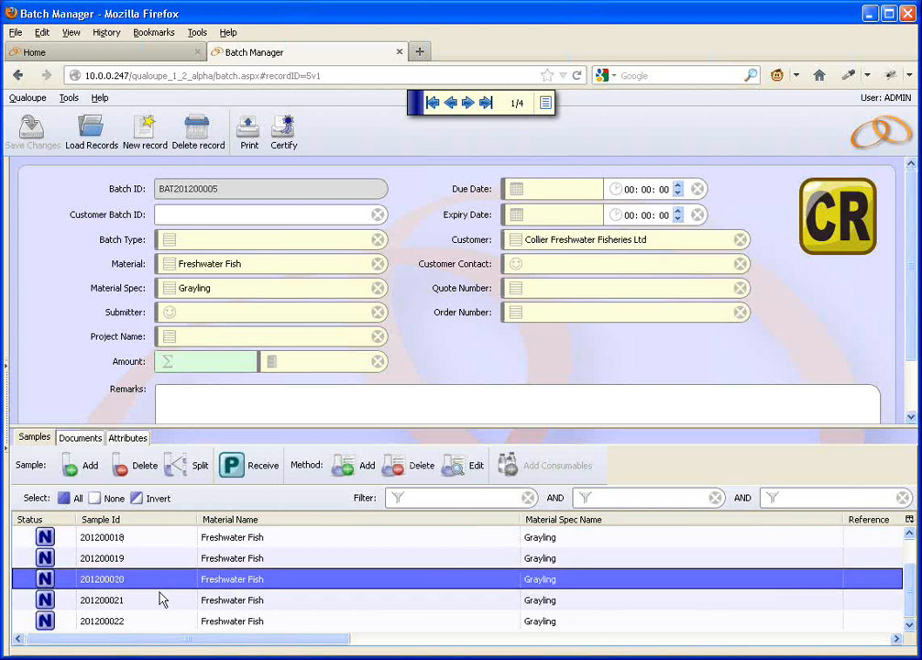
click(162, 597)
click(156, 582)
click(226, 537)
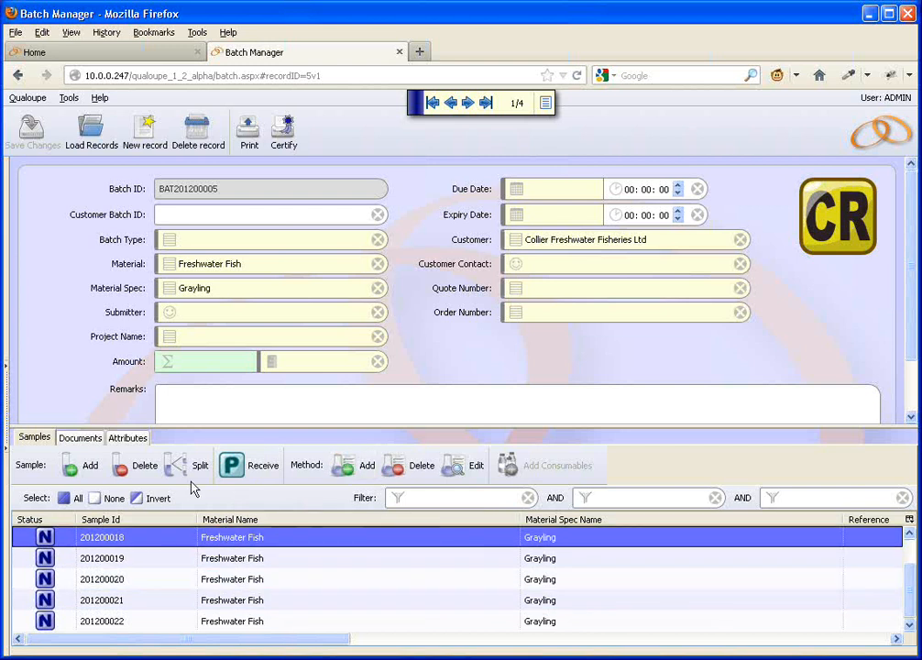
Step: Add 2 more Freshwater Fish samples with the Grayling specification to the reviewed batch and save the changes
click(92, 466)
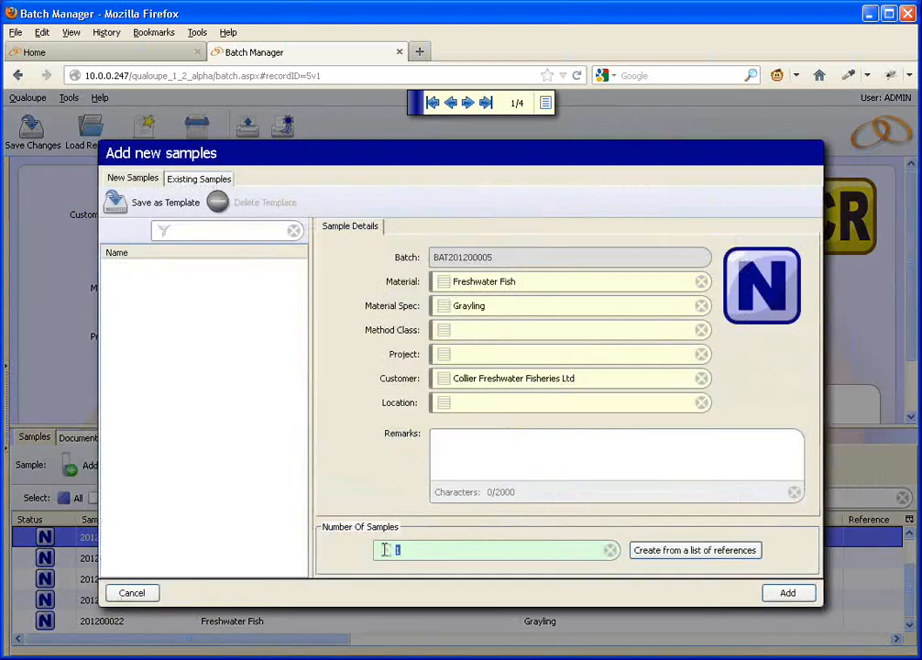
click(386, 553)
text(2)
click(786, 593)
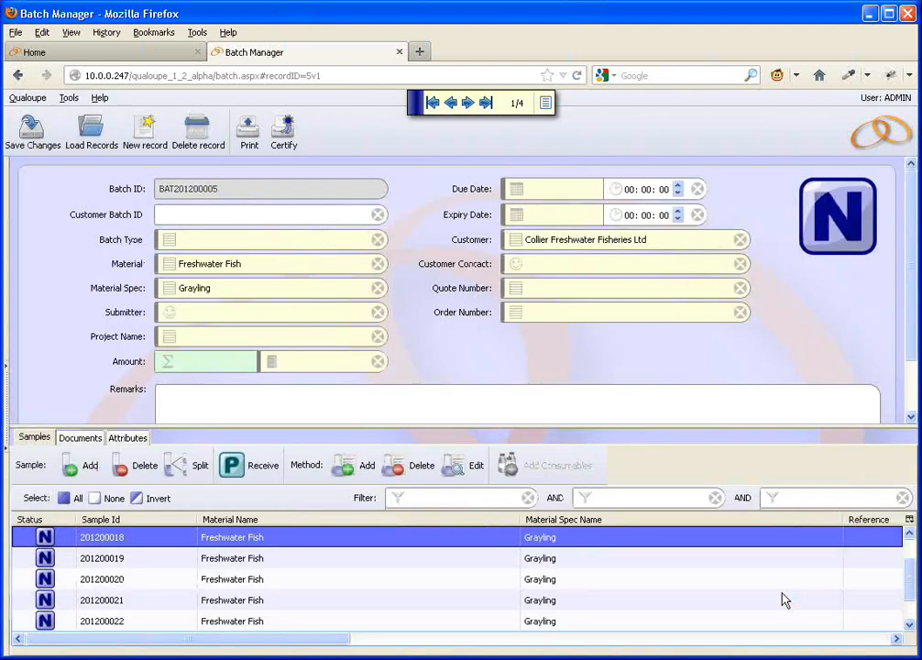
click(31, 129)
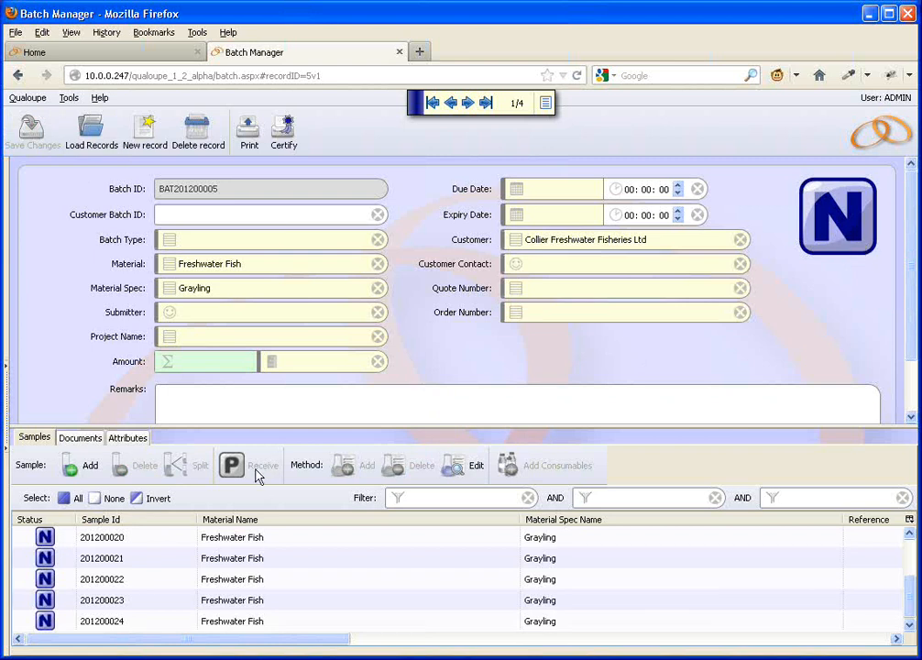
Step: Check the availability of Receive for several samples, including 201200020 to 201200023, after the new samples were added
click(90, 560)
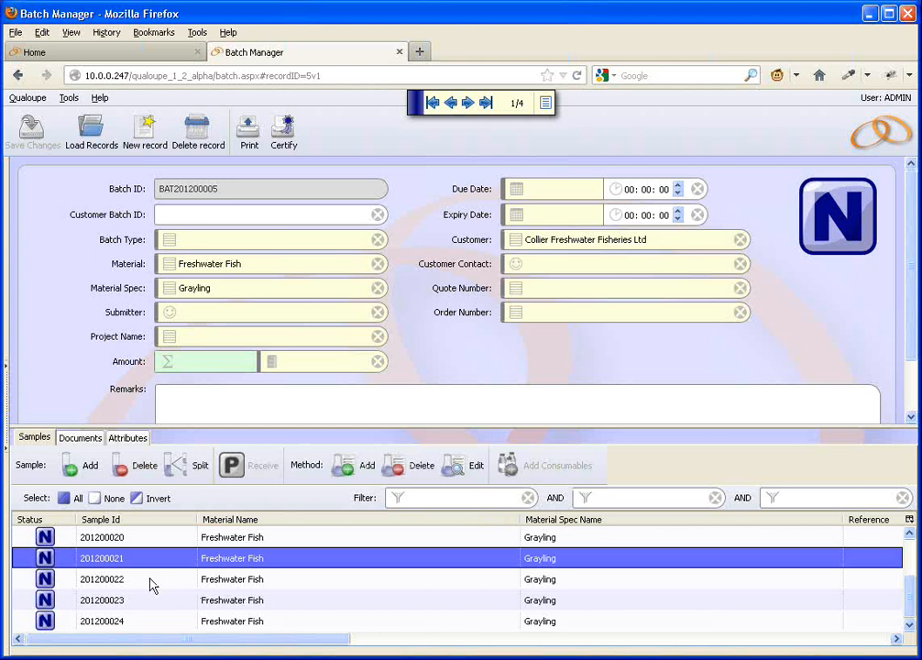
click(154, 600)
click(152, 579)
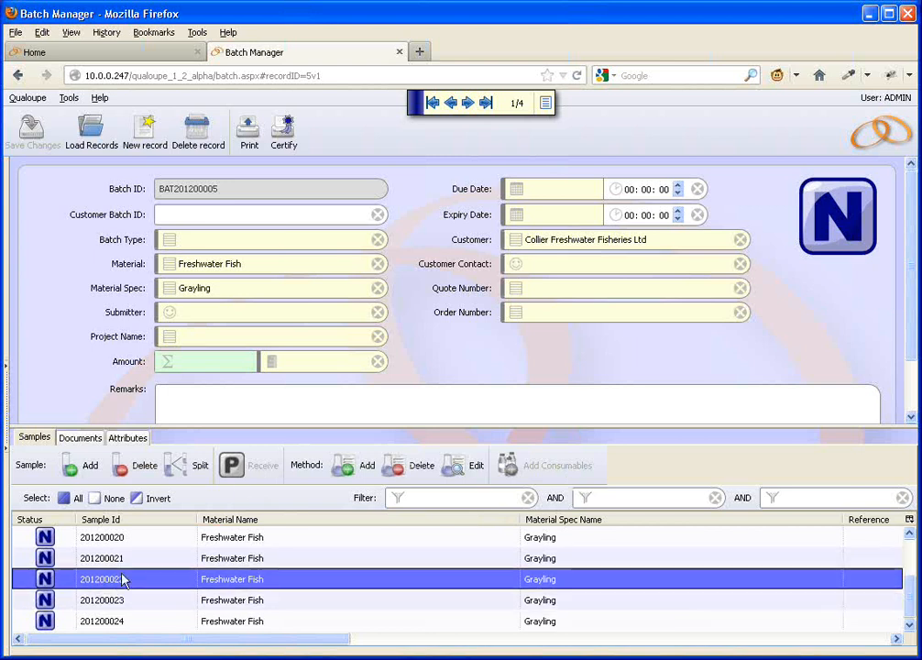
click(179, 555)
click(172, 536)
click(167, 580)
click(154, 601)
click(150, 586)
Step: Set the batch status to Contract Review again, save it, and select sample 201200020
click(837, 237)
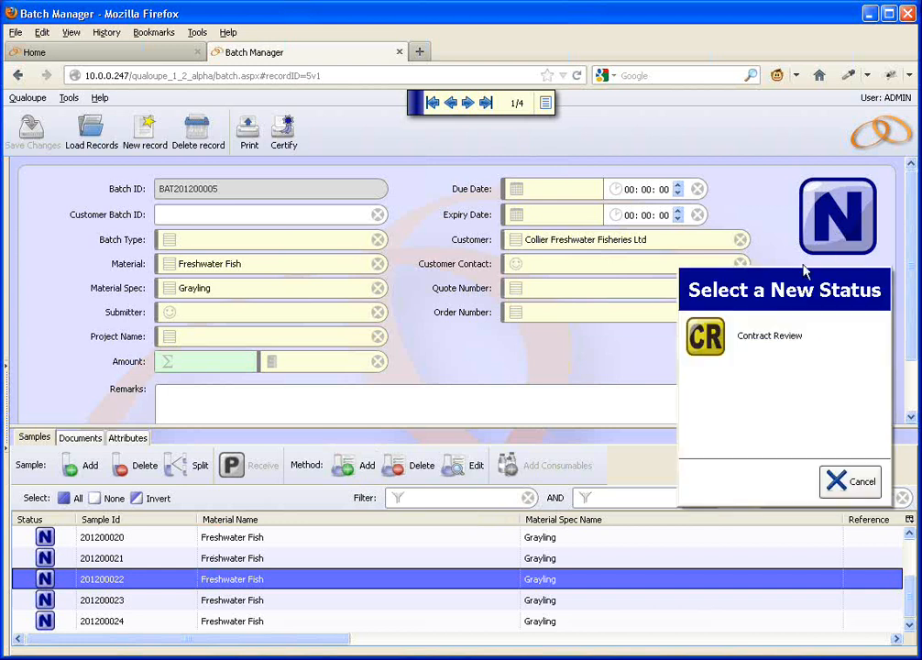
click(792, 335)
click(39, 140)
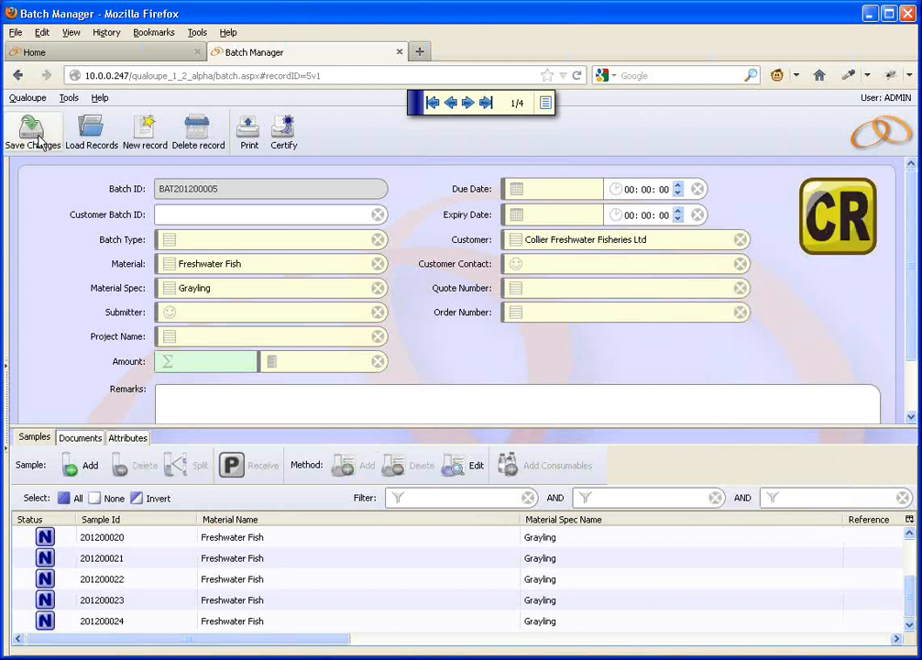
click(222, 538)
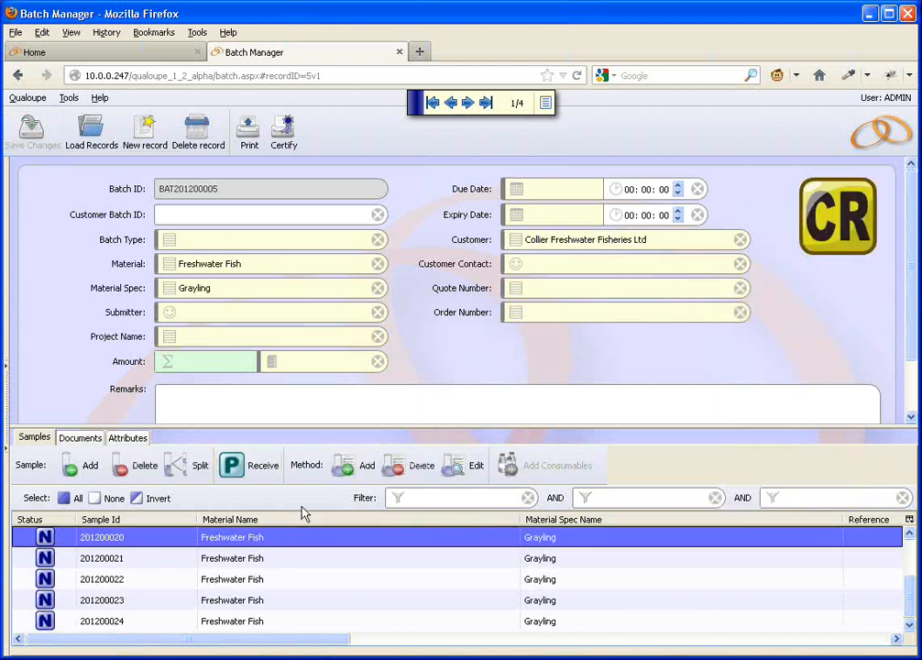